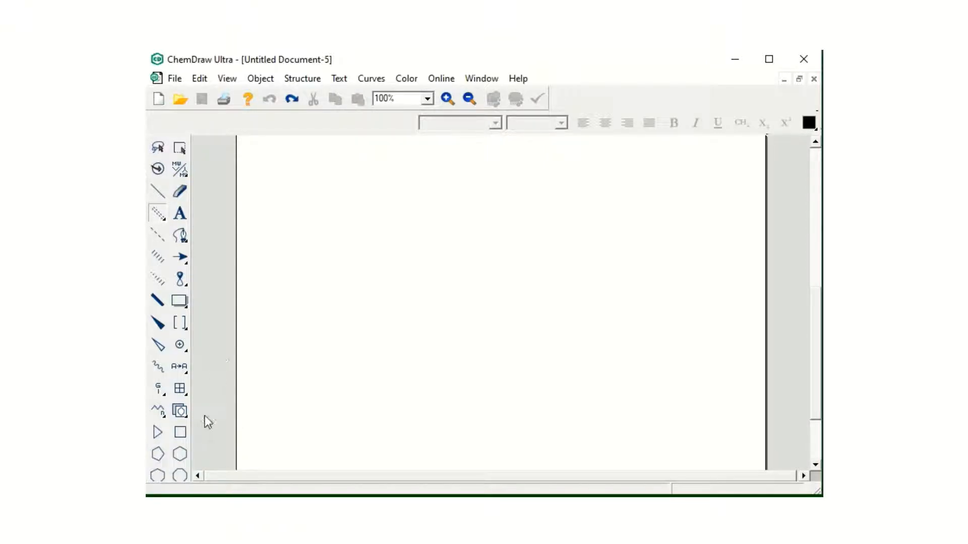
Draw three linearly fused cyclohexane rings and one separate cyclohexane ring to their right.
click(180, 454)
click(283, 208)
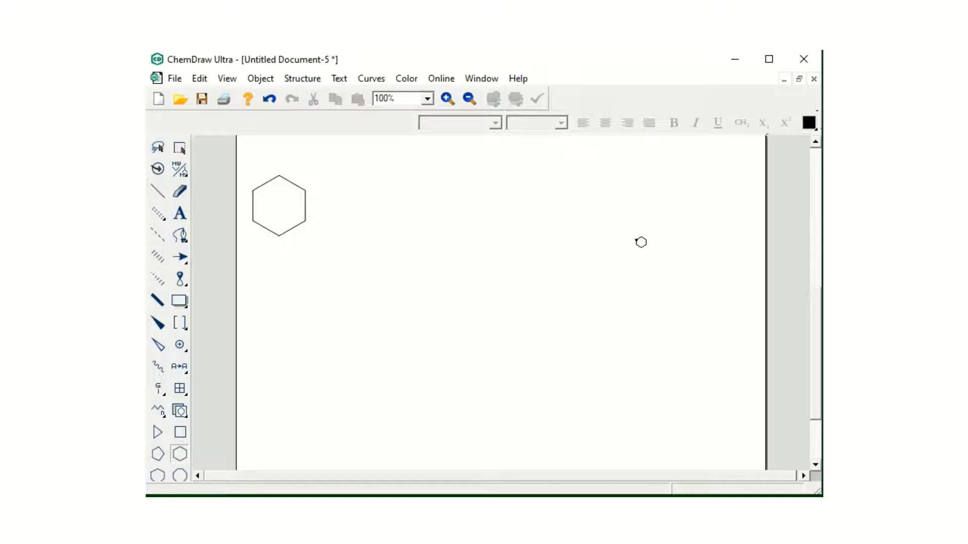
click(640, 243)
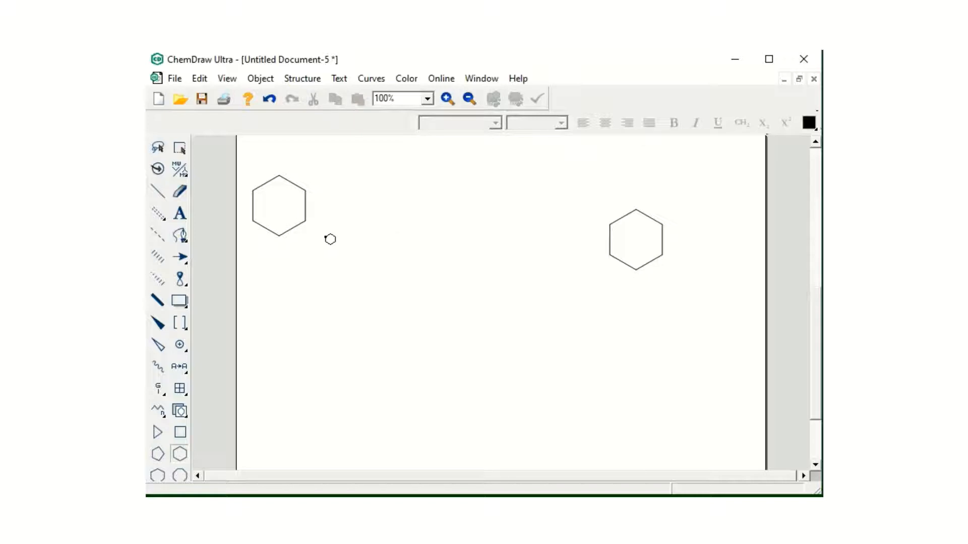
click(311, 210)
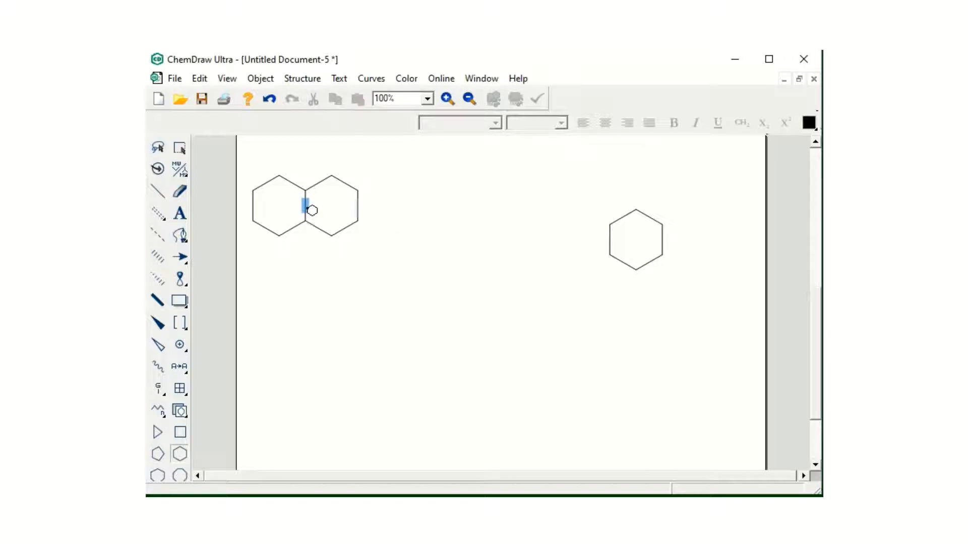
click(364, 205)
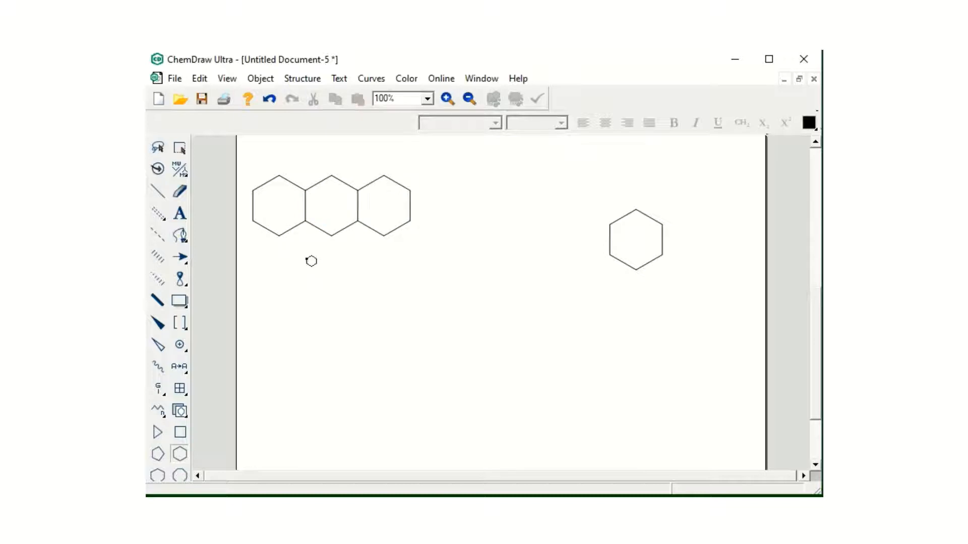
Add double bonds to the left fused ring's upper and lower outer bonds and the right ring's outer vertical bond.
click(160, 197)
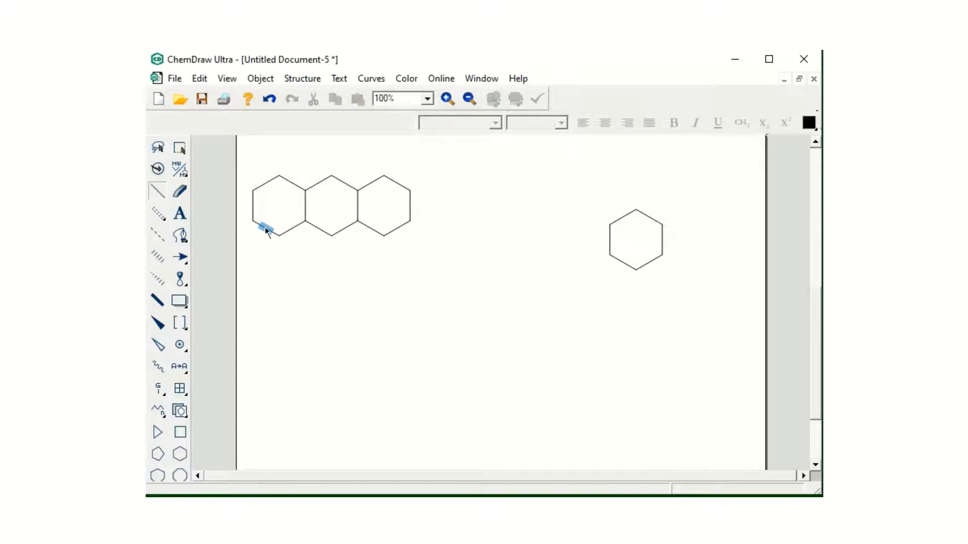
click(266, 230)
click(268, 182)
click(411, 204)
Attach a three-carbon chain to the middle ring's bottom atom, with a double bond between the chain's first two carbons.
click(331, 237)
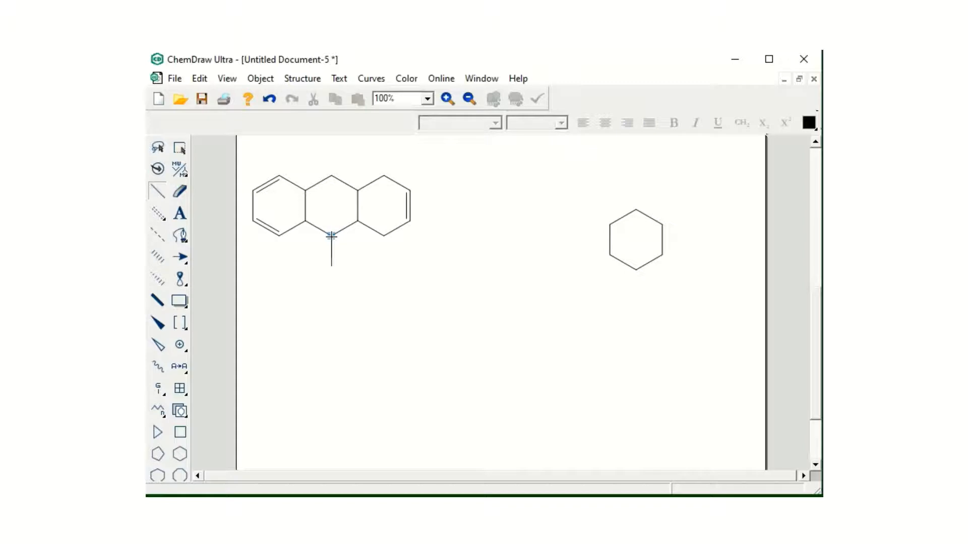
click(331, 266)
click(357, 281)
click(345, 274)
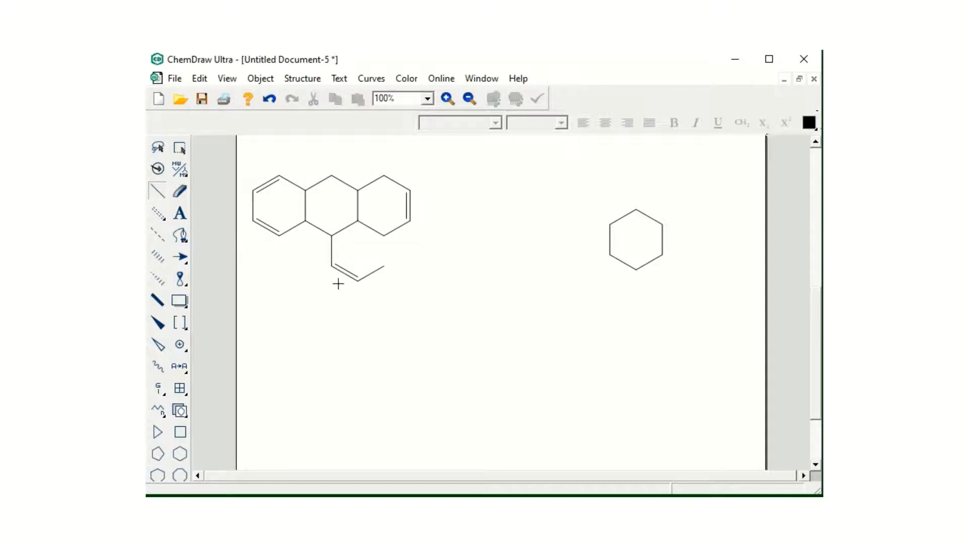
Select the fused-ring structure and generate its chemical name with Convert Structure to Name.
click(180, 147)
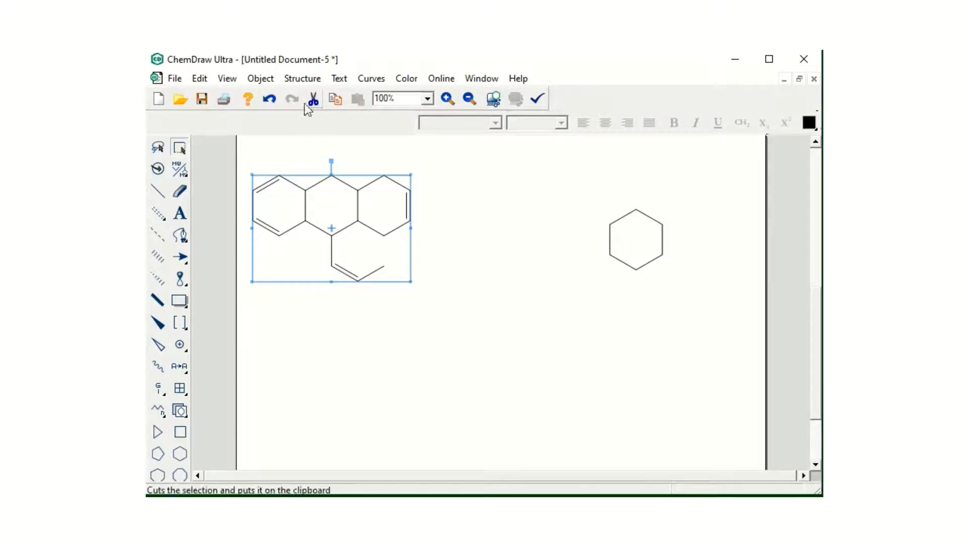
click(302, 83)
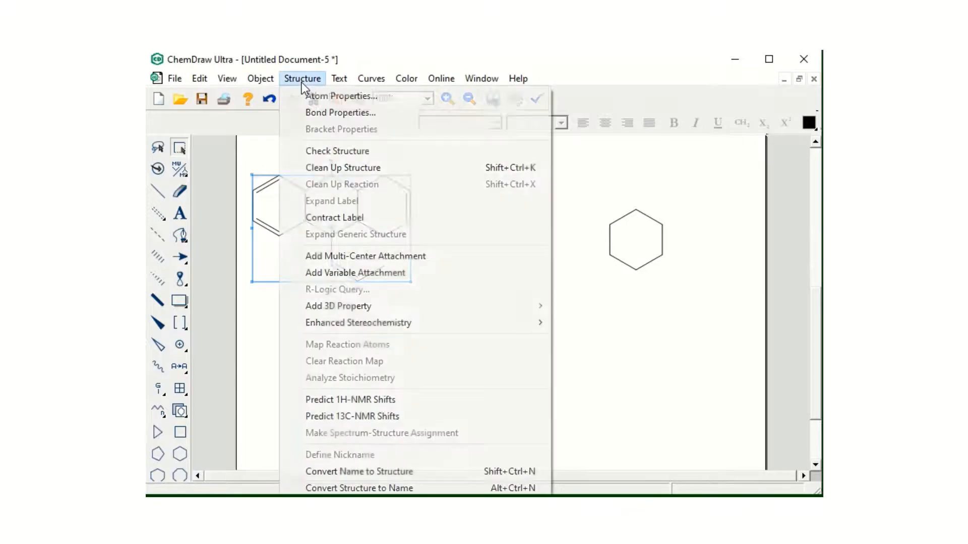
mouse_move(317, 330)
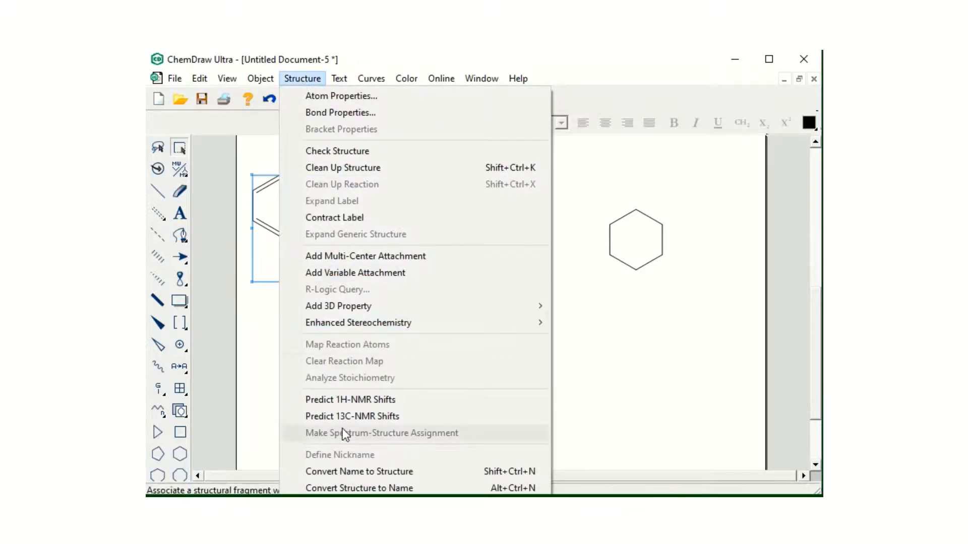
click(371, 489)
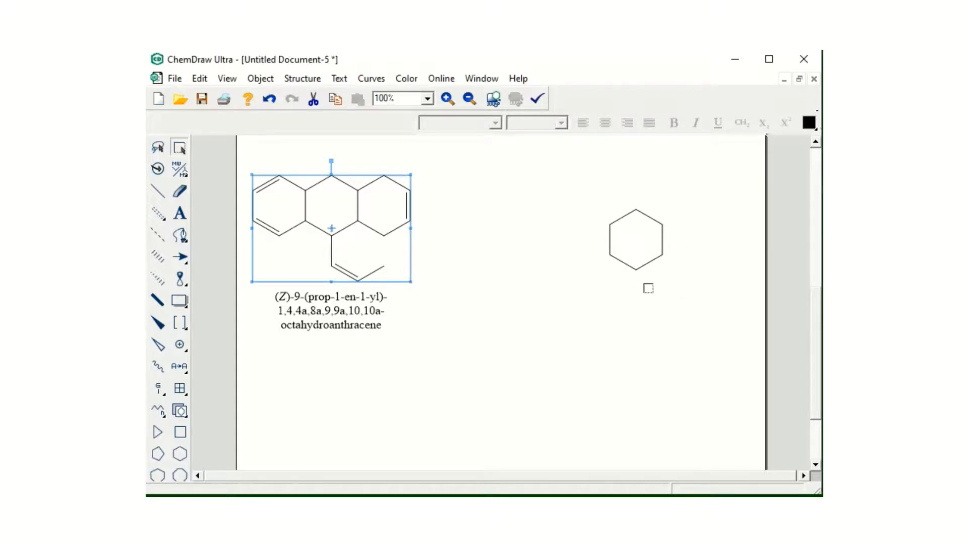
Select the separate six-membered ring and convert its structure to a name.
click(181, 150)
drag(585, 186, 696, 286)
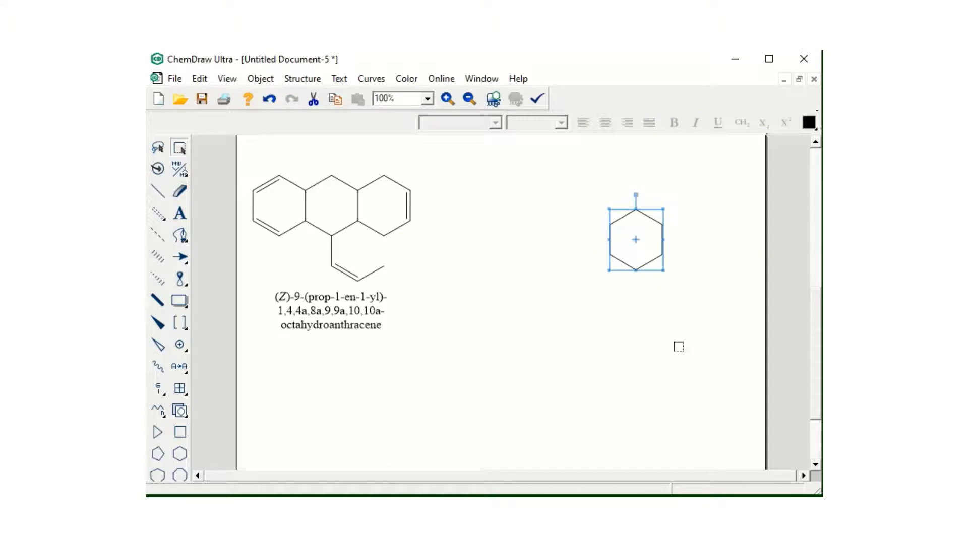
click(298, 77)
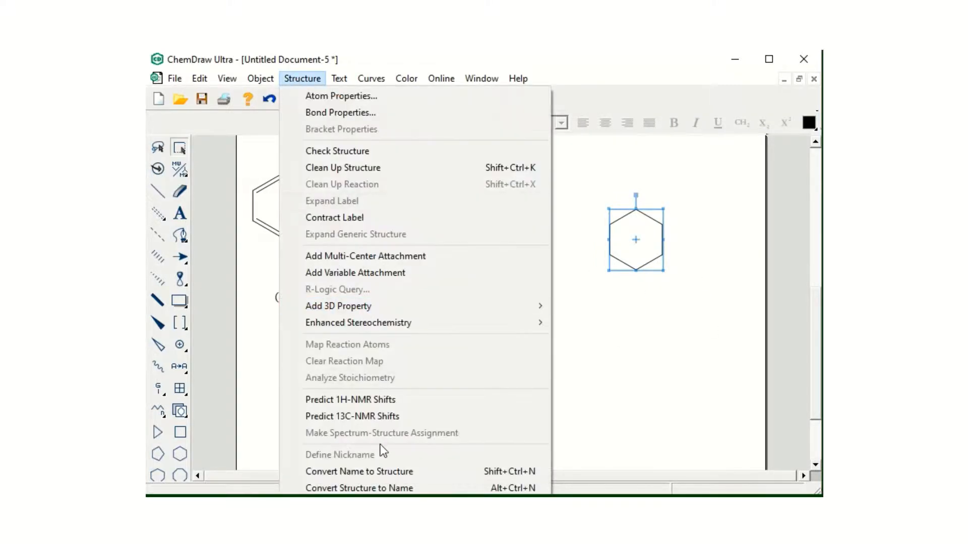
click(373, 488)
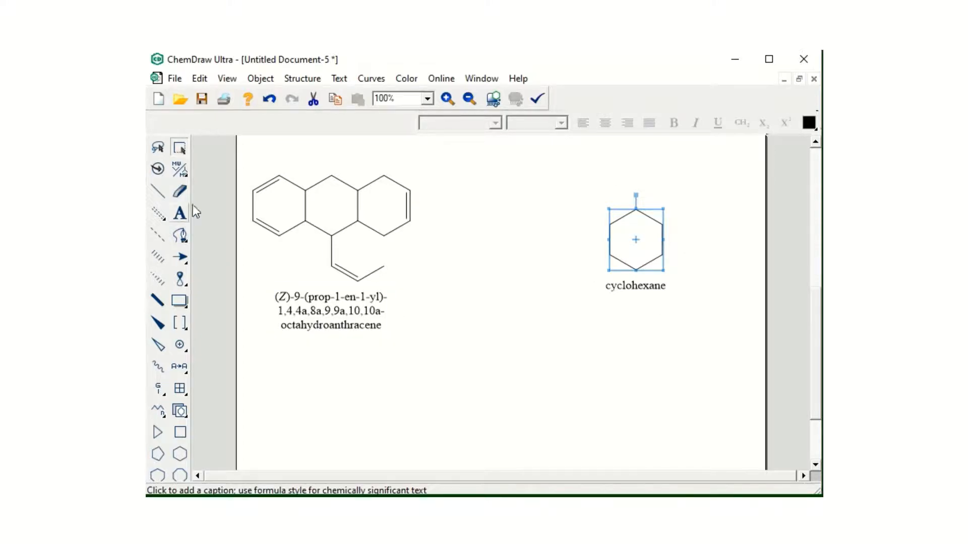
Erase the separate cyclohexane ring with its name, and the name label below the fused-ring structure.
click(178, 194)
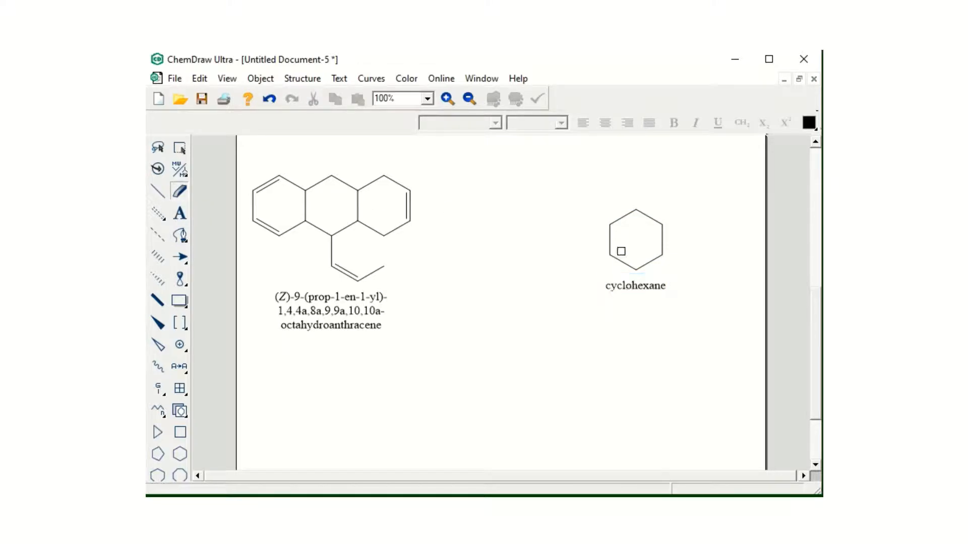
mouse_move(621, 261)
mouse_down()
mouse_move(607, 205)
mouse_move(663, 285)
mouse_move(673, 239)
mouse_up()
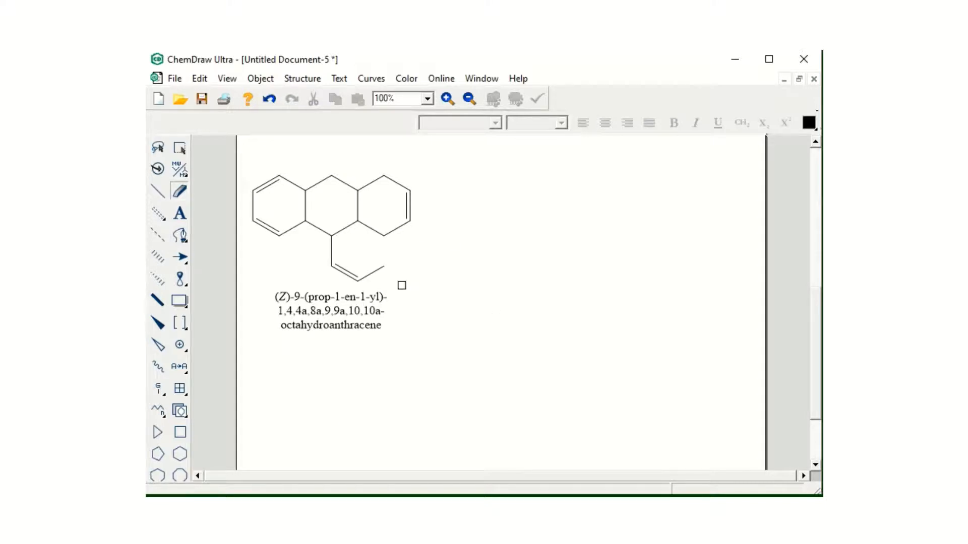
click(283, 316)
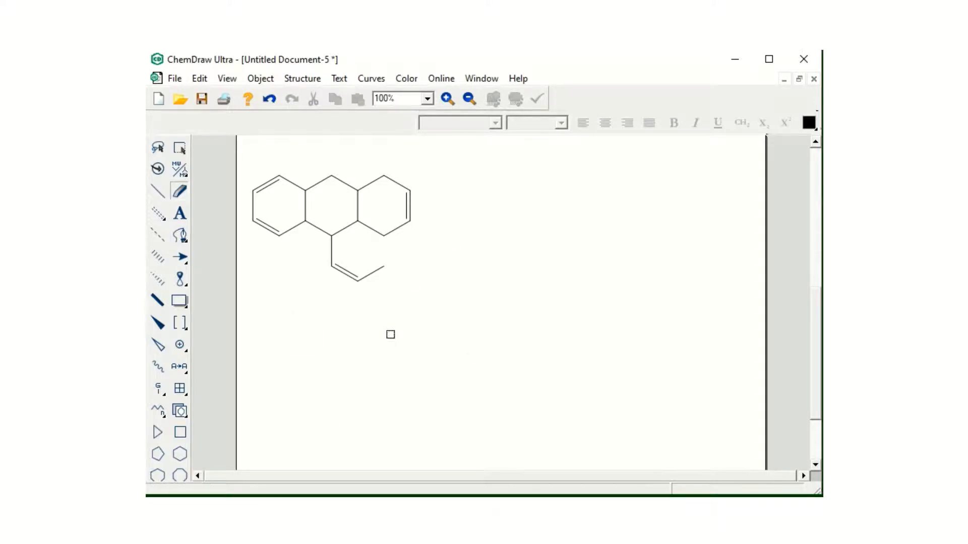
Select the whole fused-ring structure and predict its 1H-NMR shifts.
click(180, 148)
drag(242, 155, 457, 307)
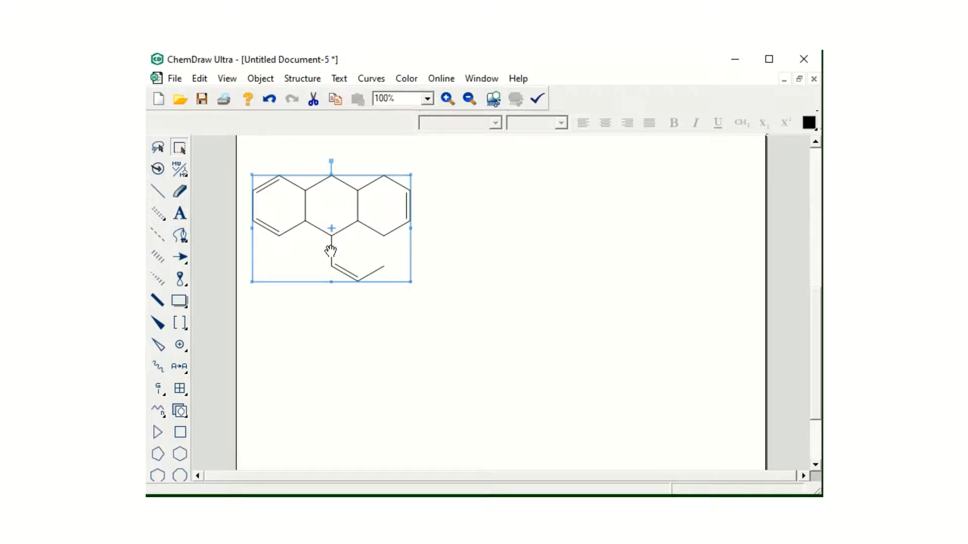
click(301, 79)
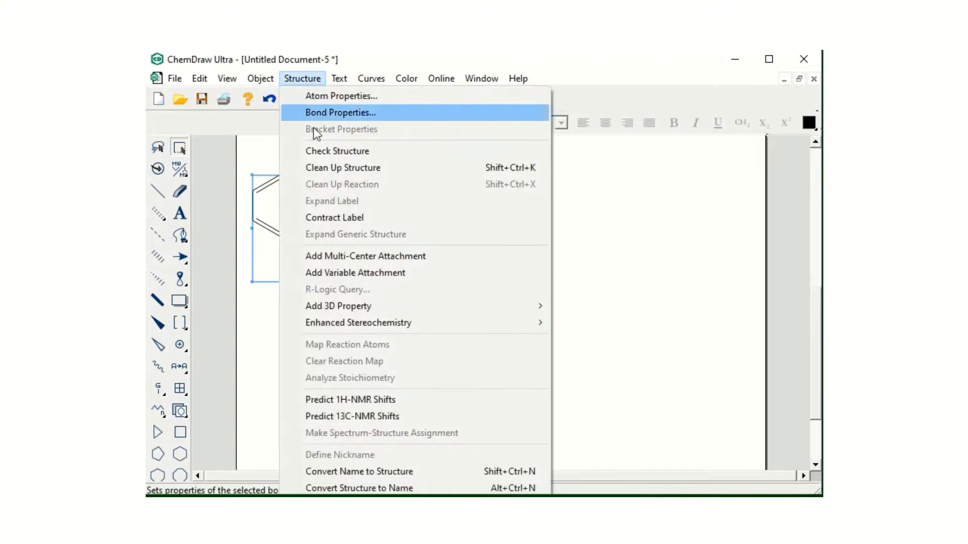
click(364, 401)
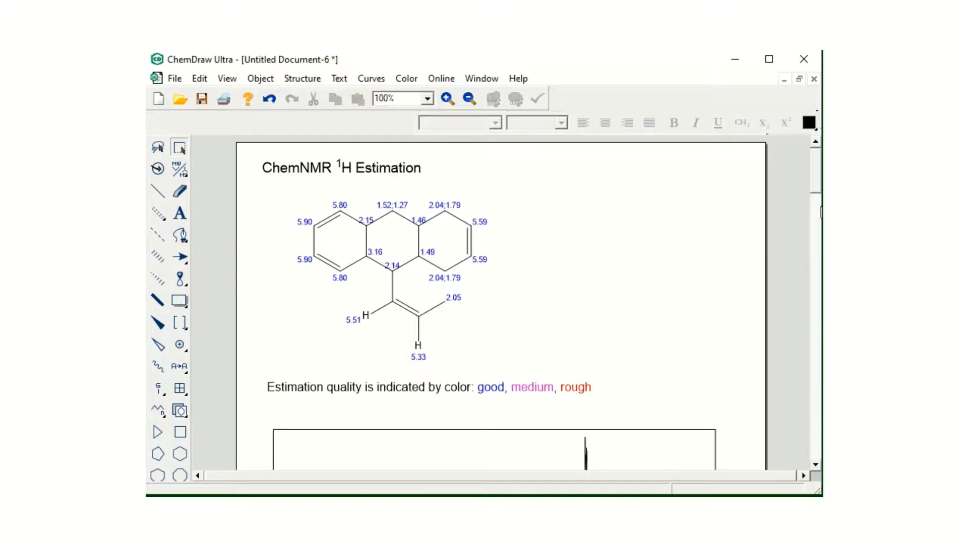
Examine the predicted 1H spectrum and the shift protocol table, and return to the annotated structure.
click(816, 216)
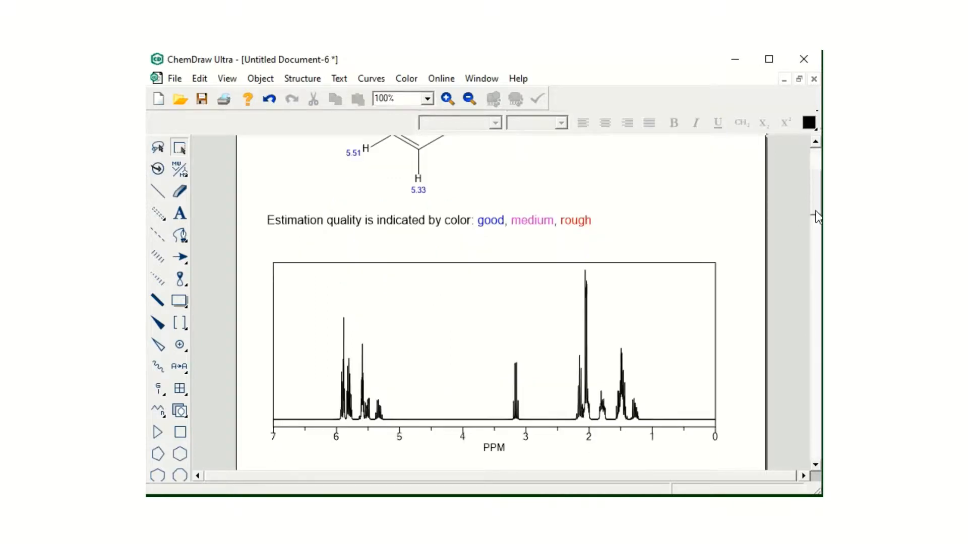
drag(815, 211, 816, 230)
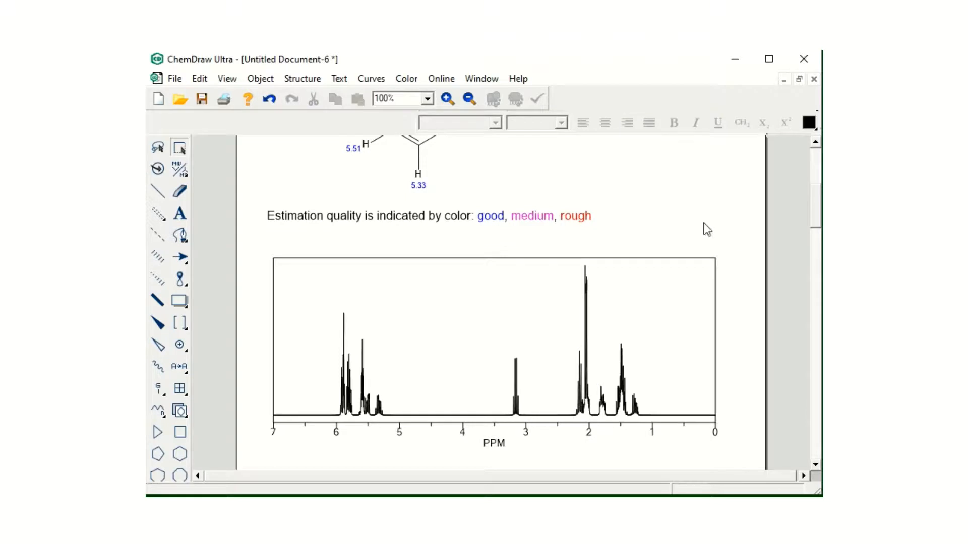
scroll(385, 294, down, 3)
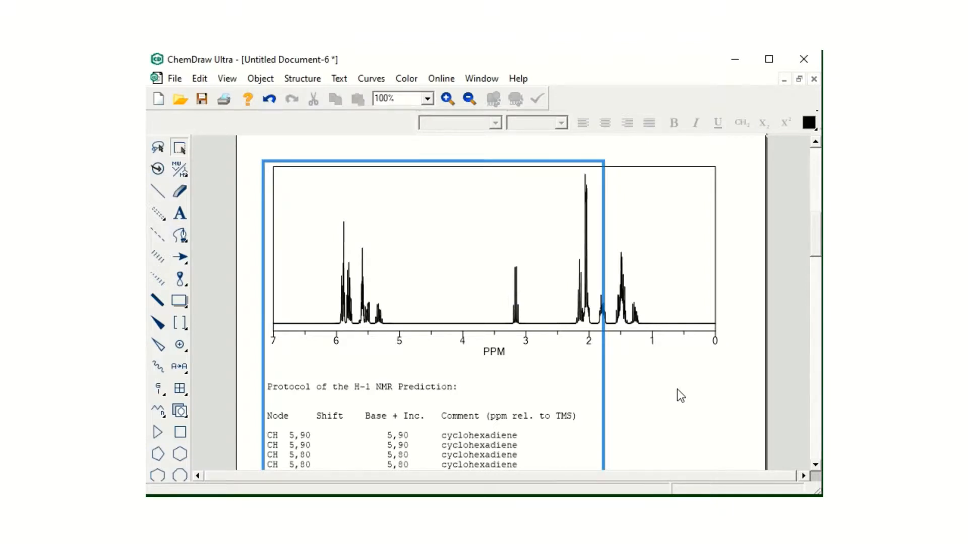
scroll(677, 389, down, 7)
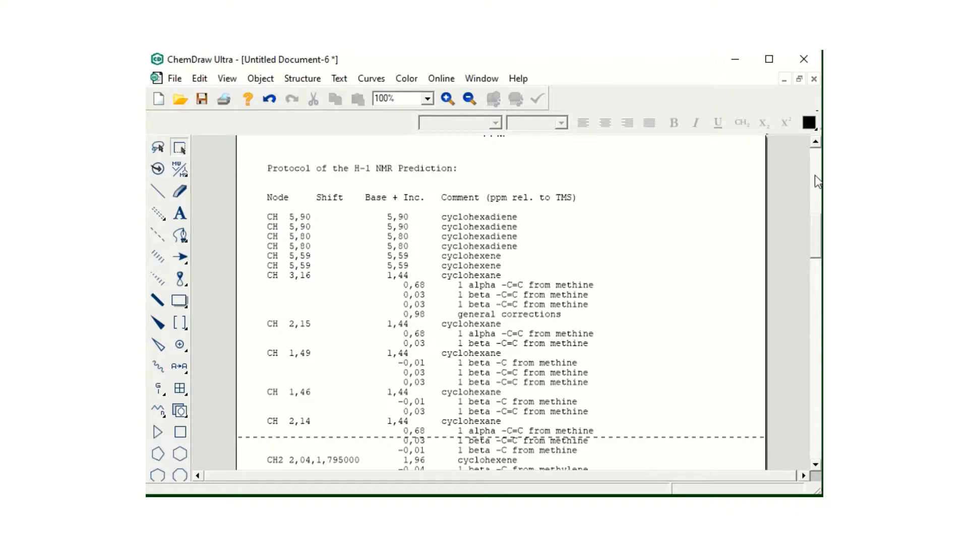
scroll(817, 162, down, 1)
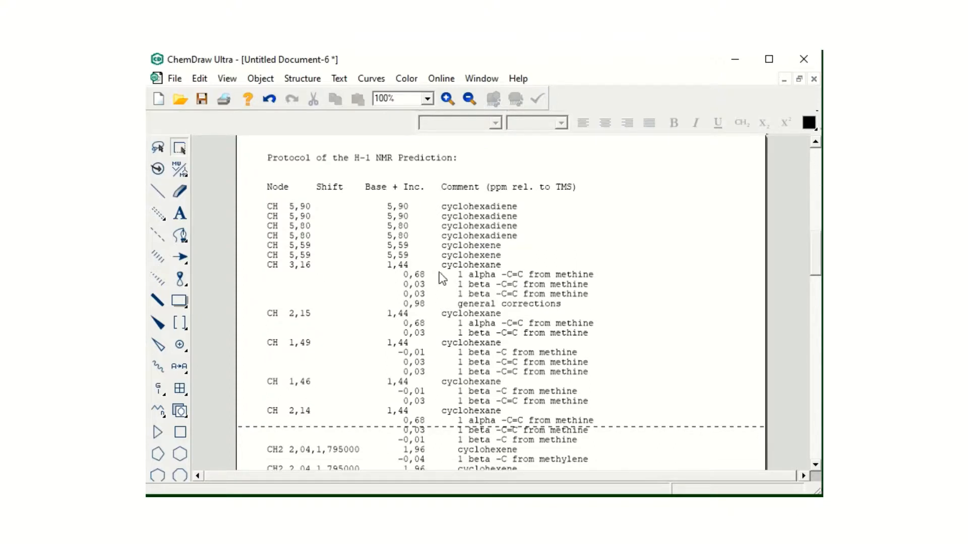
scroll(812, 159, down, 5)
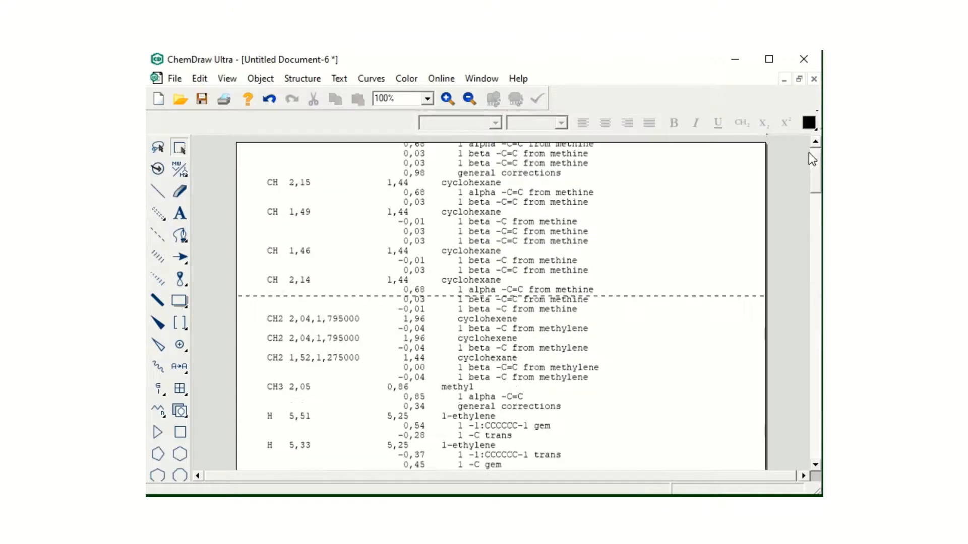
drag(808, 152, 813, 162)
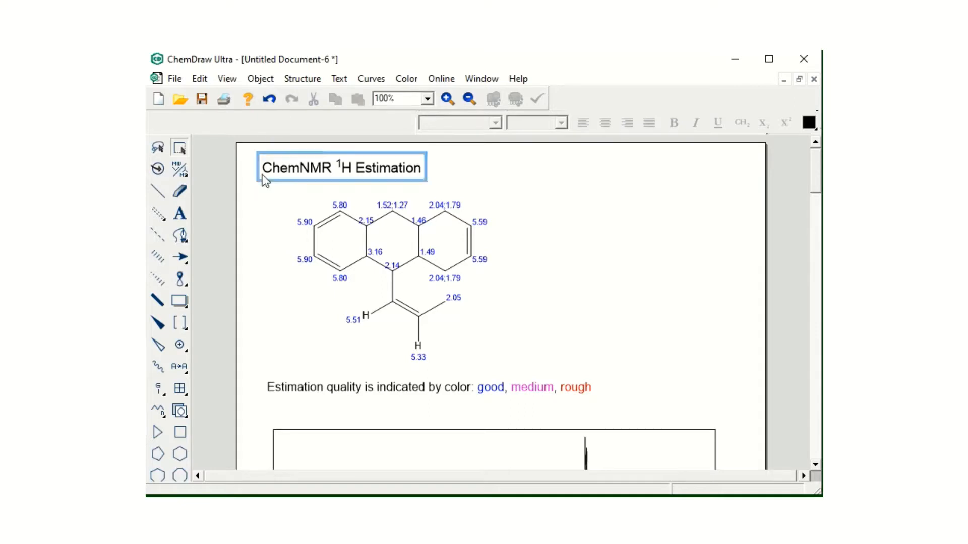
Undo the 1H estimation and draw a zigzag five-carbon chain with double bonds at its second and fourth bonds.
click(269, 99)
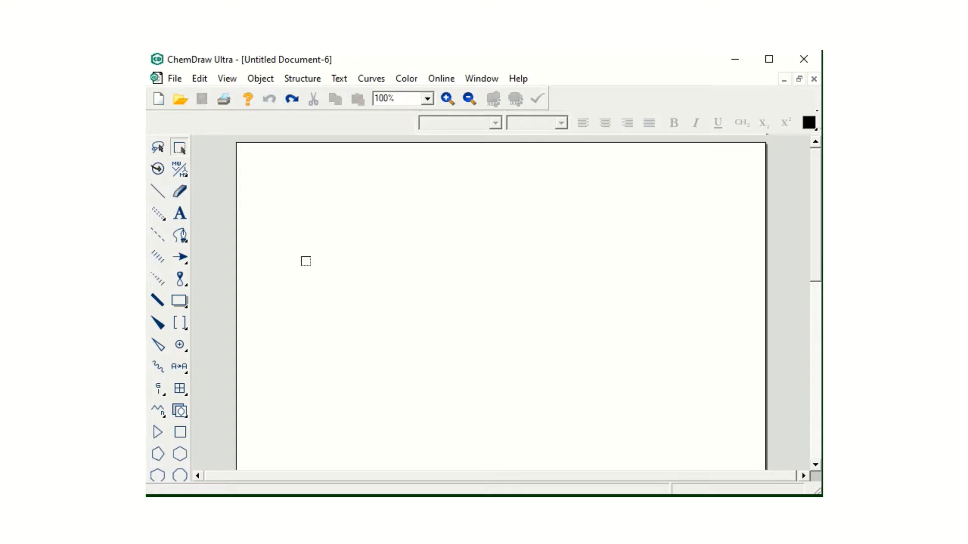
click(157, 192)
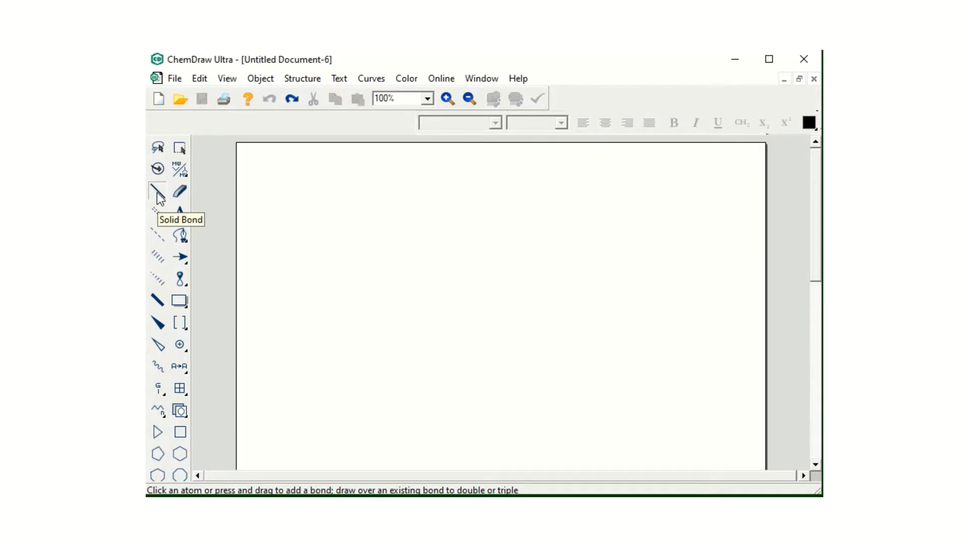
click(325, 269)
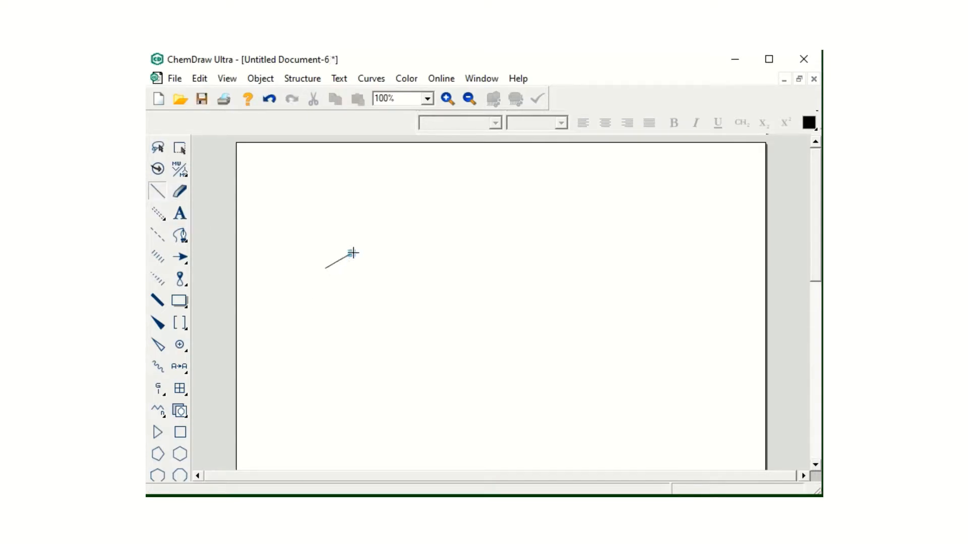
click(353, 253)
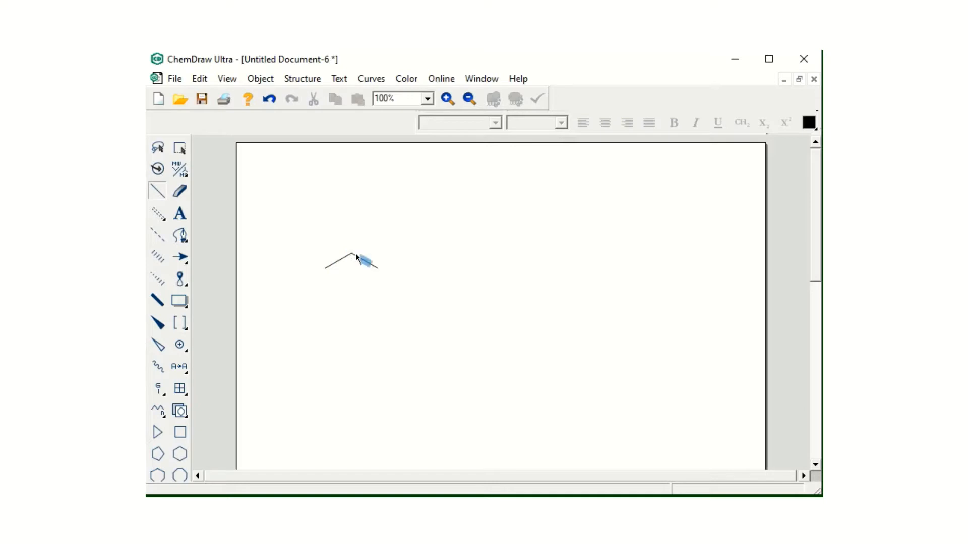
click(379, 270)
click(405, 255)
click(364, 263)
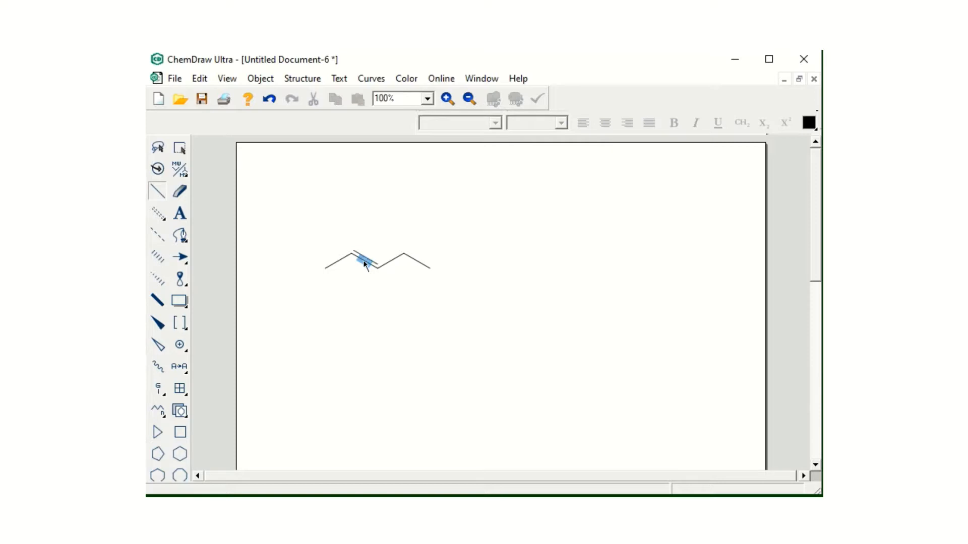
click(416, 262)
Select the five-carbon diene chain and predict its 13C-NMR shifts.
click(179, 148)
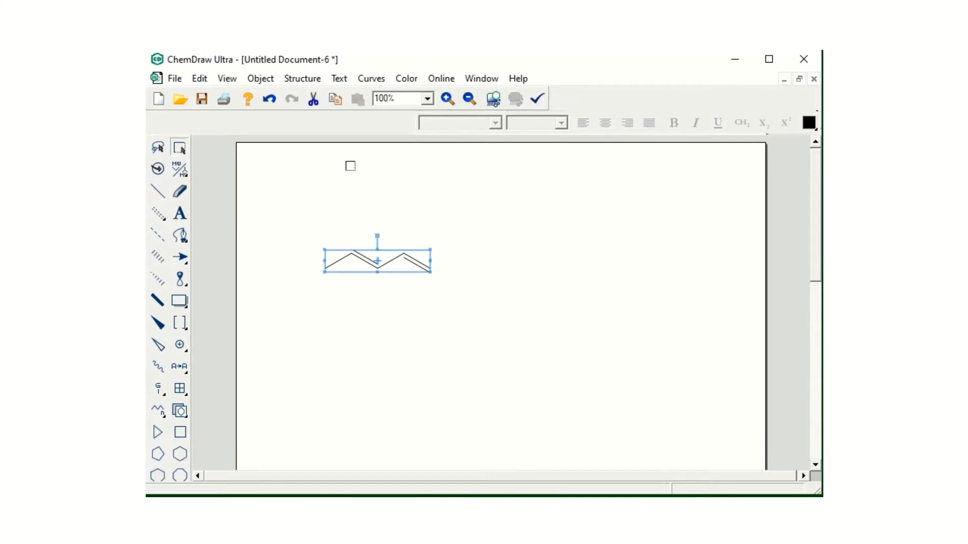
click(296, 78)
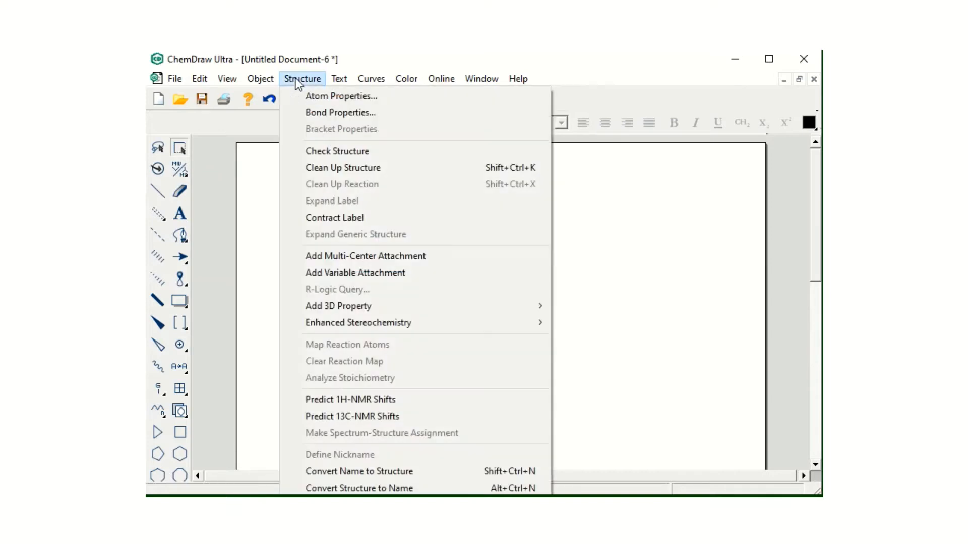
click(386, 416)
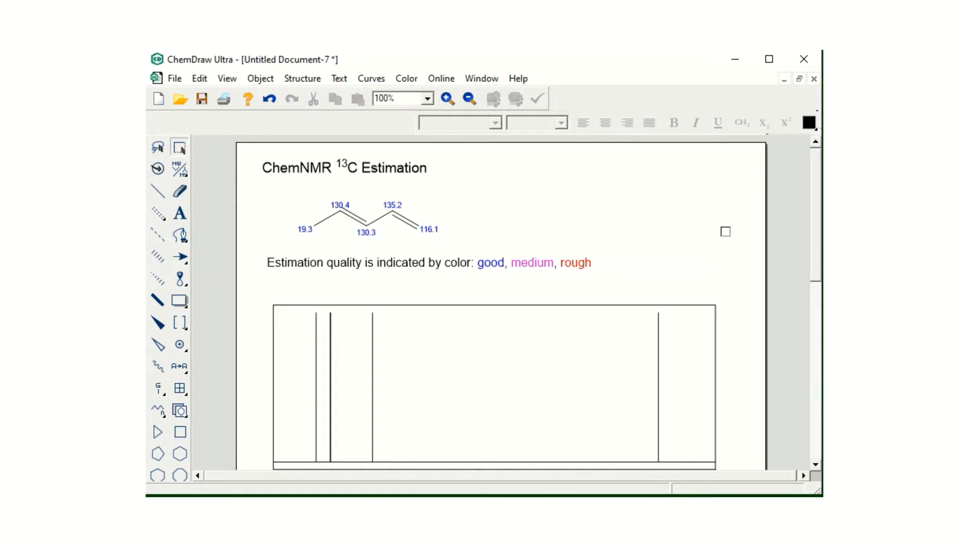
Examine the predicted 13C spectrum and its shift protocol table, and match a carbon of the annotated diene chain to its spectrum line.
drag(818, 233, 818, 305)
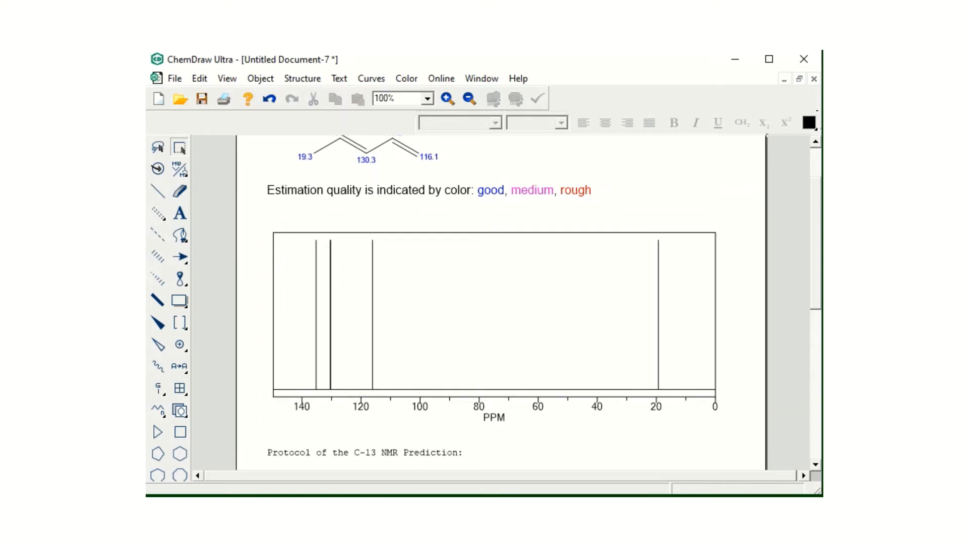
click(814, 365)
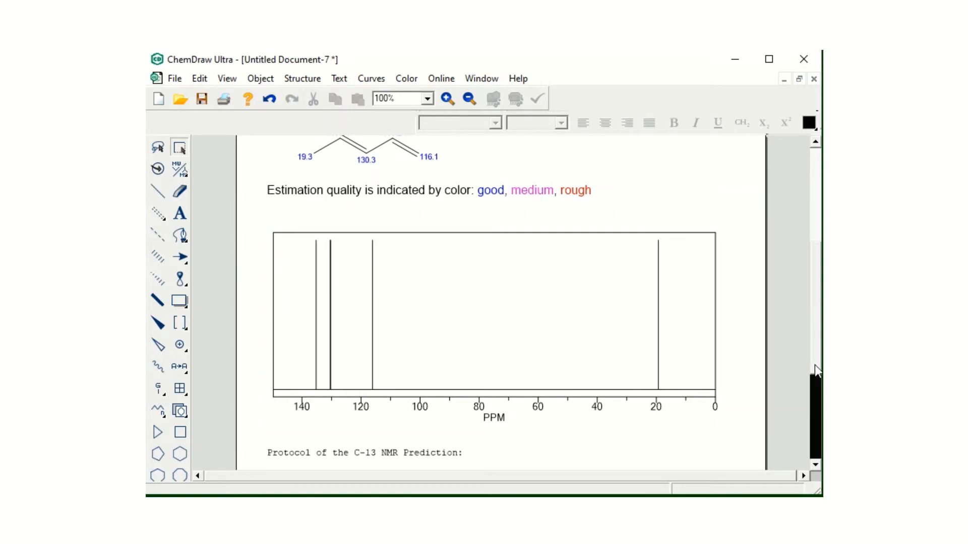
click(815, 364)
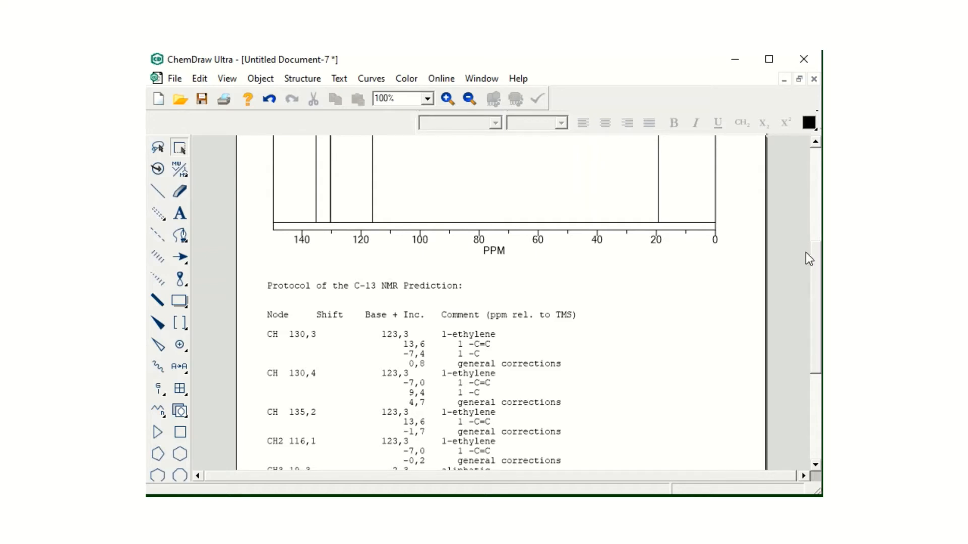
click(815, 190)
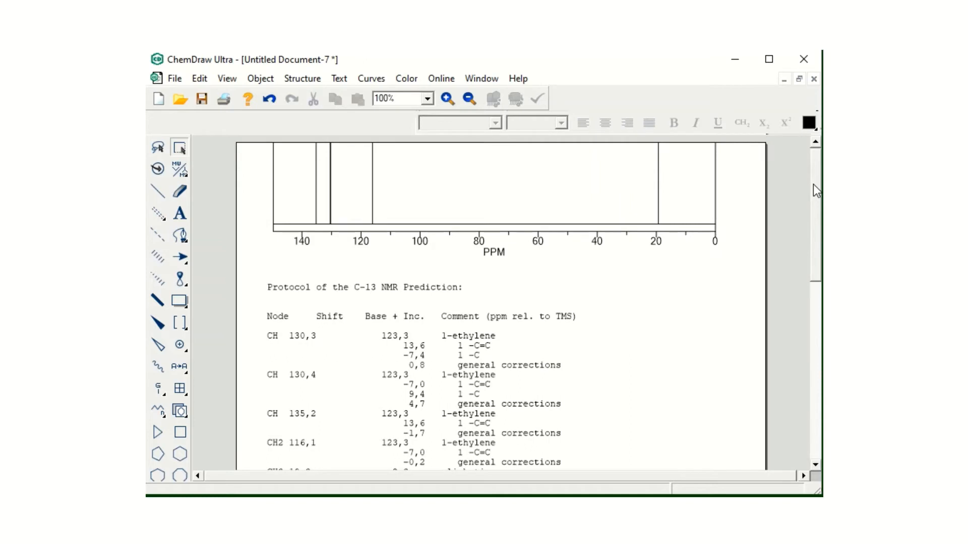
drag(813, 184, 814, 164)
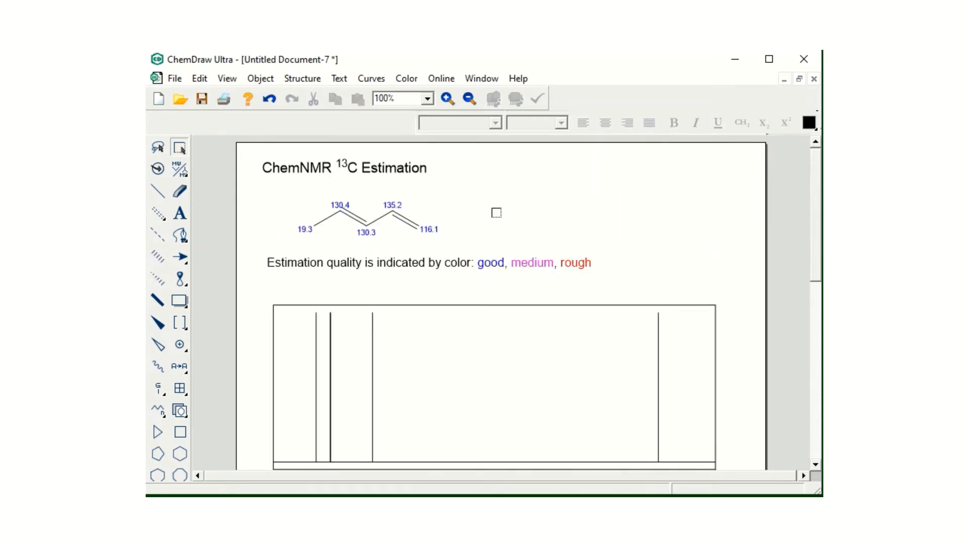
mouse_move(392, 214)
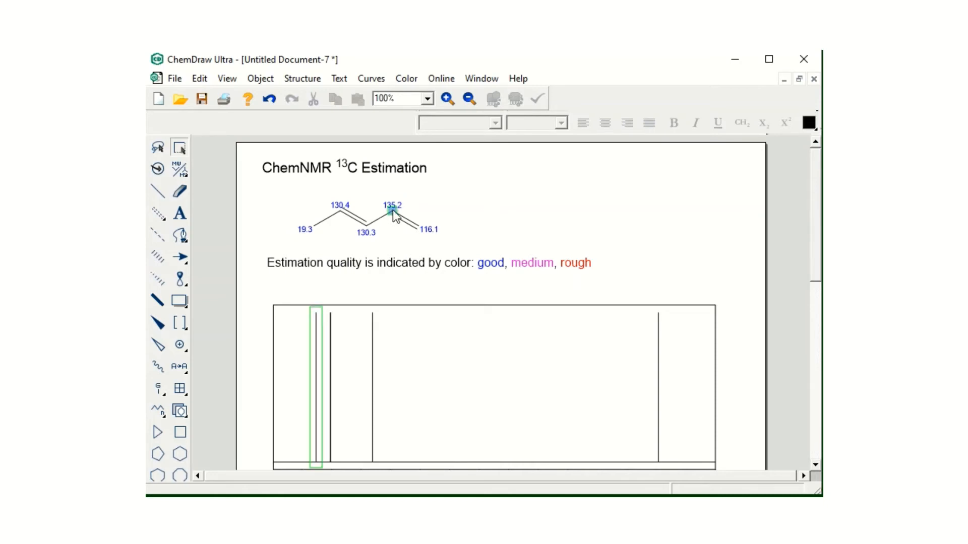